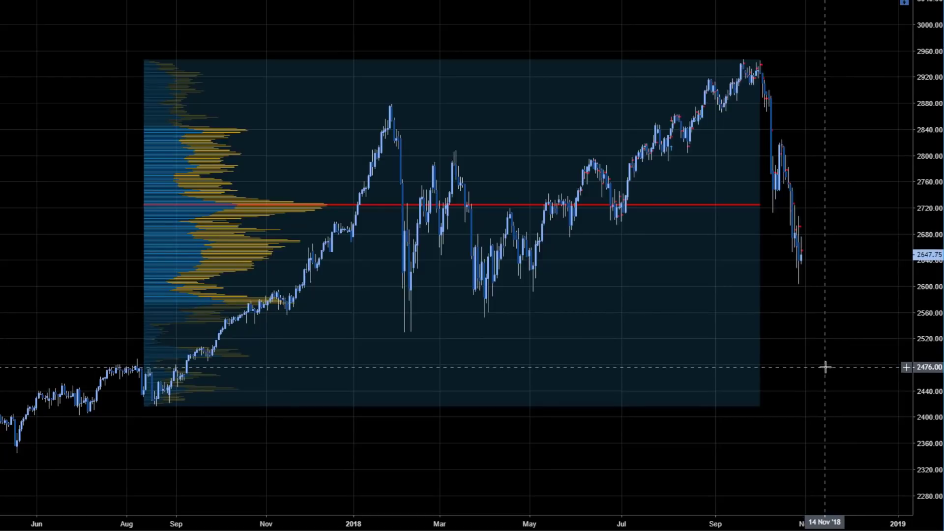
- Pan the daily chart left to leave empty space after the latest October bars
{"action": "left_click_drag", "start_coordinate": [803, 381], "coordinate": [781, 380]}
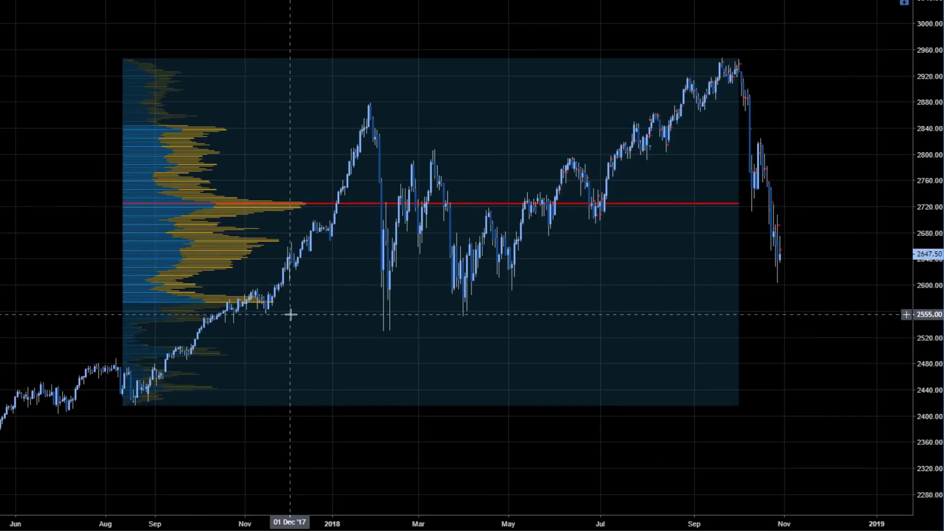
- Select the fixed-range volume profile box to show its corner anchors
{"action": "left_click", "coordinate": [163, 92]}
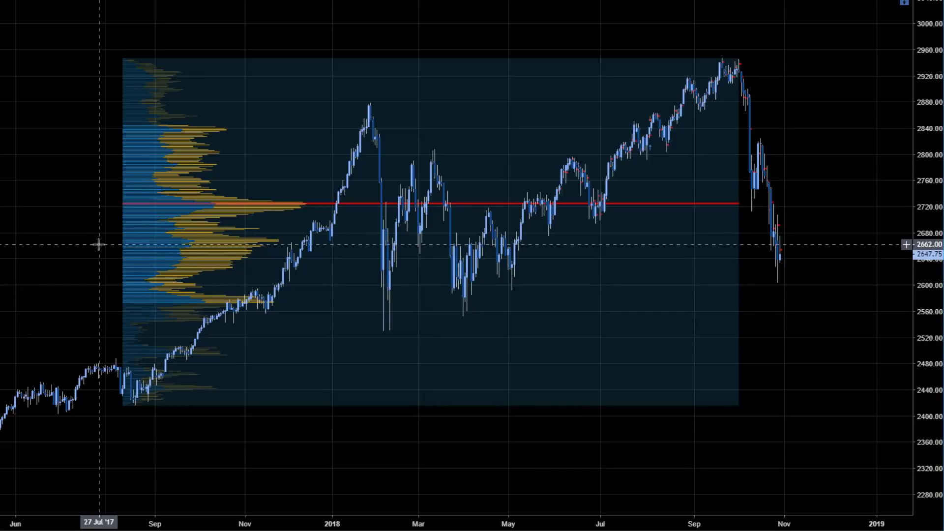
{"action": "left_click", "coordinate": [251, 243]}
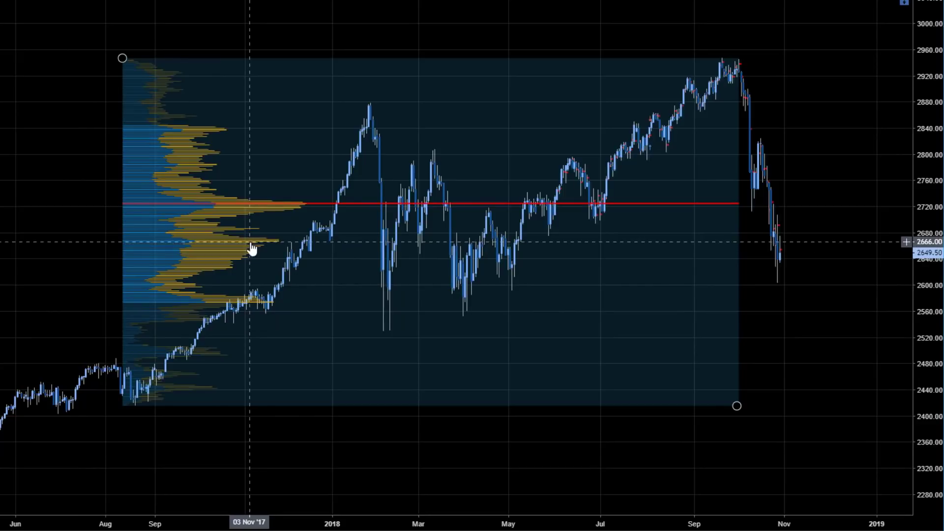
{"action": "left_click", "coordinate": [88, 245]}
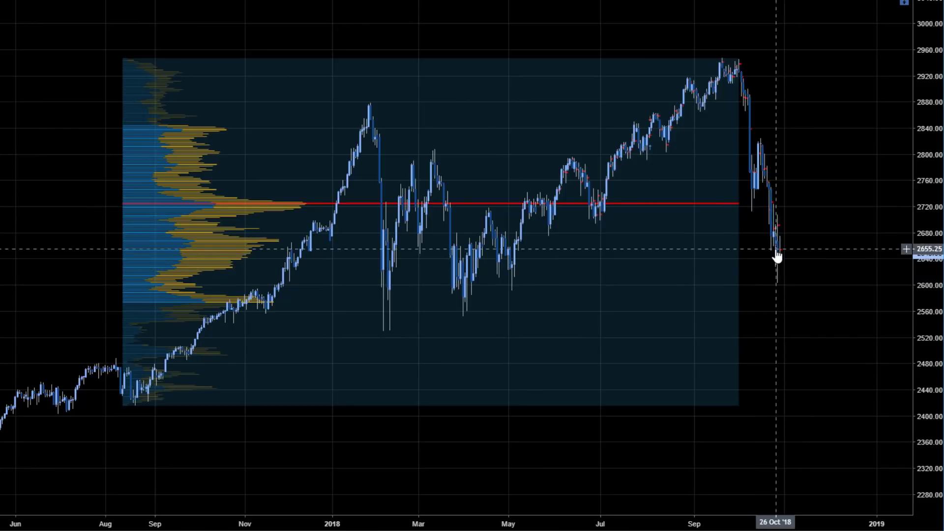
{"action": "left_click", "coordinate": [249, 210]}
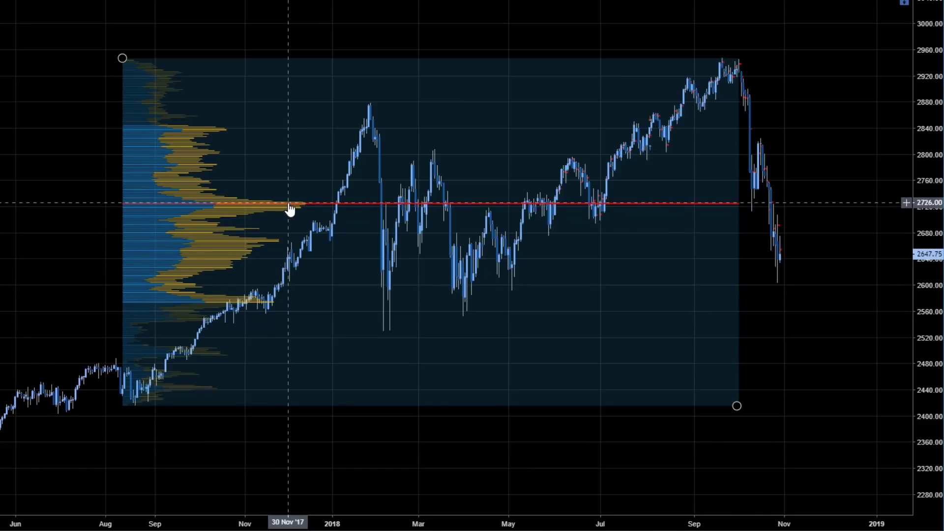
{"action": "left_click", "coordinate": [714, 209]}
{"action": "left_click", "coordinate": [713, 209]}
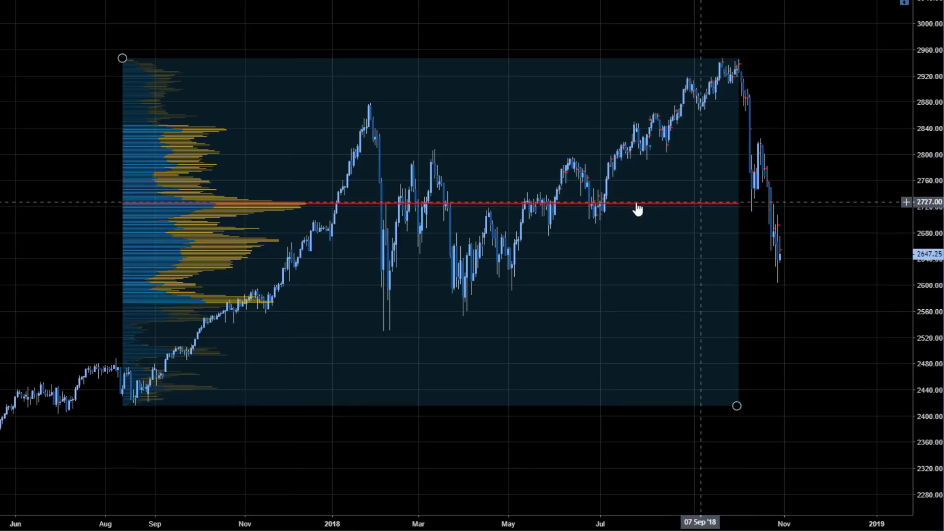
{"action": "left_click", "coordinate": [653, 186]}
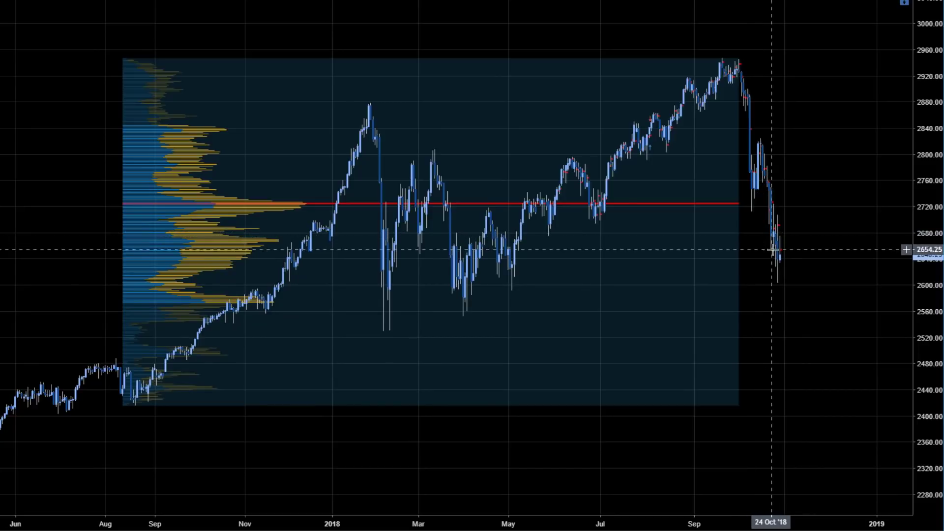
{"action": "left_click", "coordinate": [236, 253]}
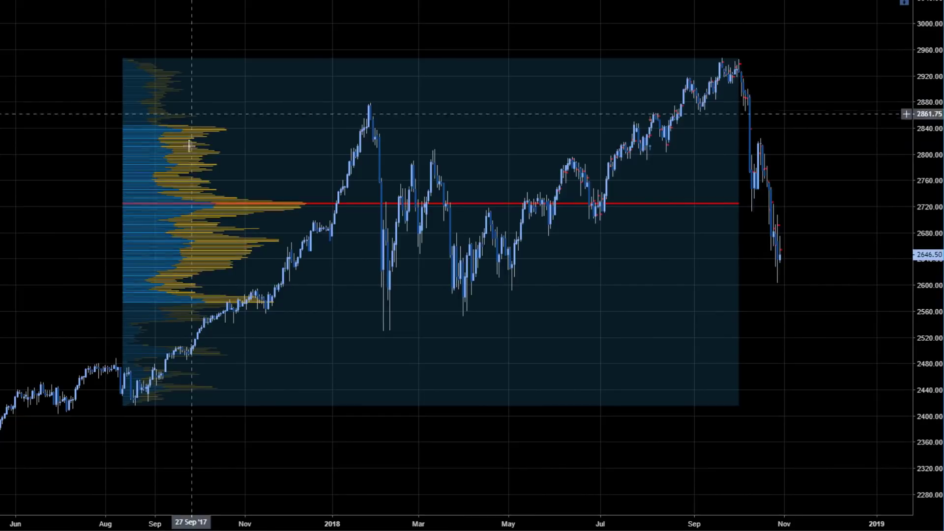
- Place an orange horizontal level at 2853.75 at the early-2018 high, then deselect it
{"action": "left_click", "coordinate": [95, 120]}
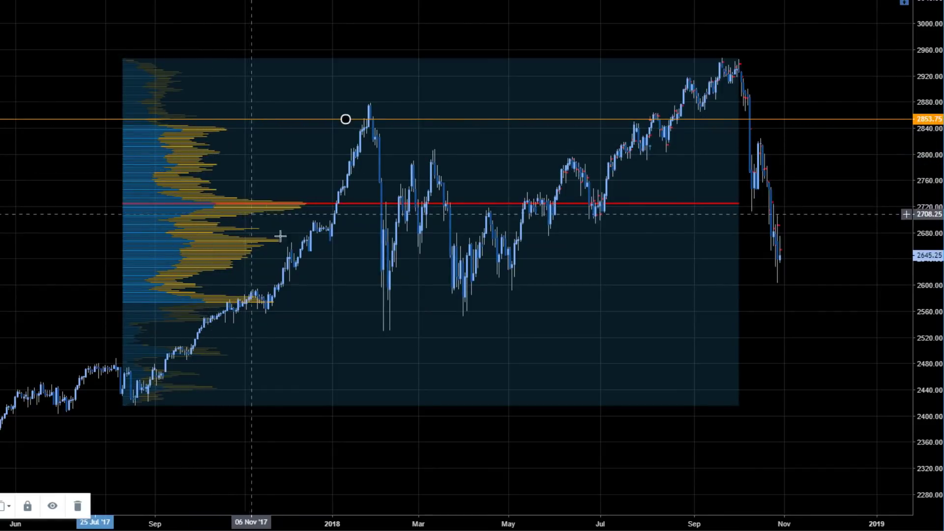
{"action": "left_click", "coordinate": [67, 192]}
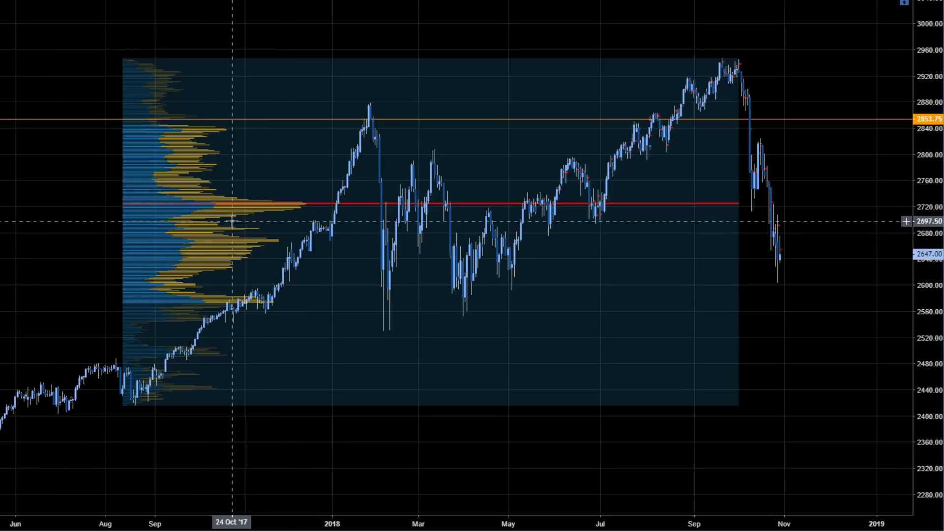
{"action": "left_click", "coordinate": [251, 256]}
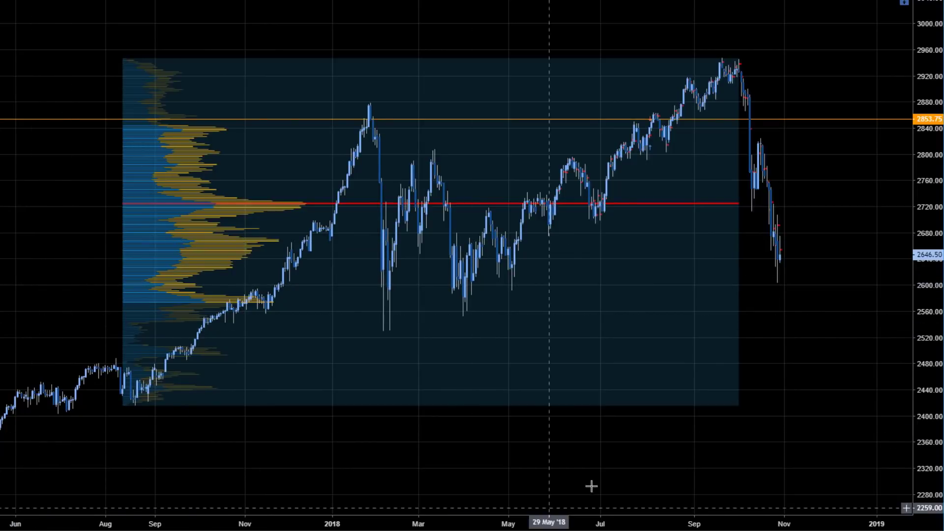
{"action": "scroll", "coordinate": [586, 472], "scroll_direction": "down", "scroll_amount": 1}
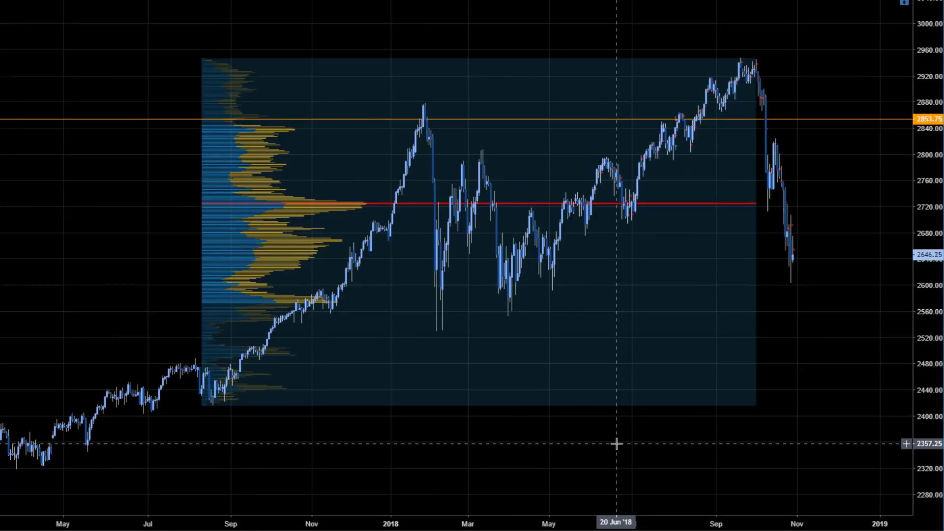
{"action": "scroll", "coordinate": [616, 443], "scroll_direction": "up", "scroll_amount": 1}
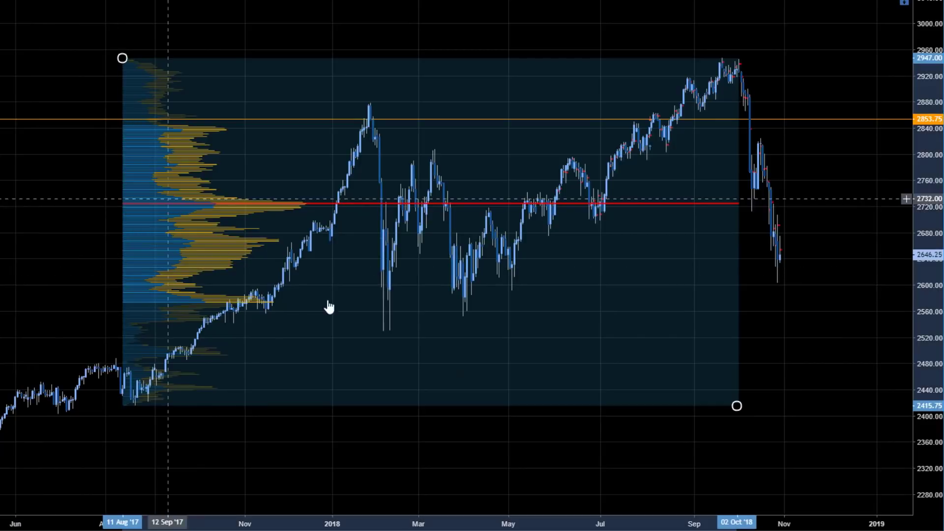
- End the volume profile at 26 Jan 2018 and add a horizontal level at 2543.25
{"action": "left_click_drag", "start_coordinate": [736, 407], "coordinate": [370, 408]}
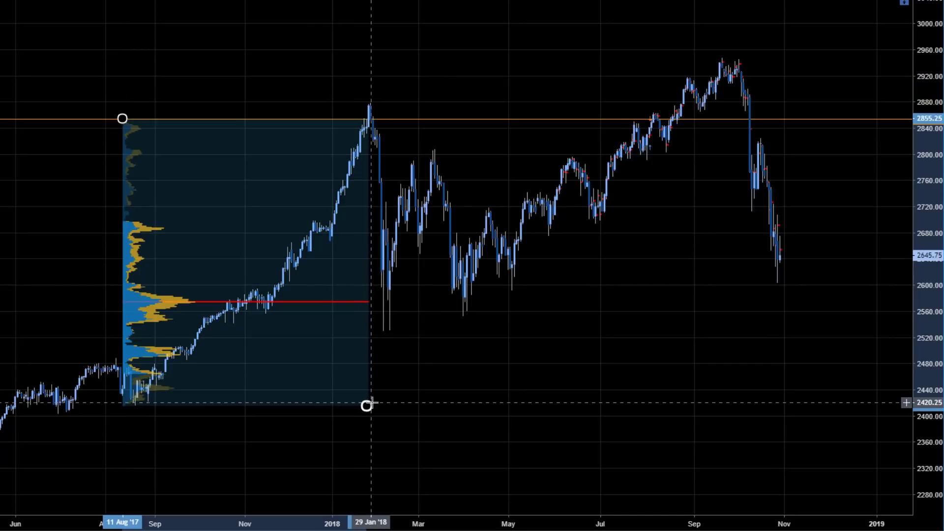
{"action": "left_click_drag", "start_coordinate": [368, 406], "coordinate": [369, 406]}
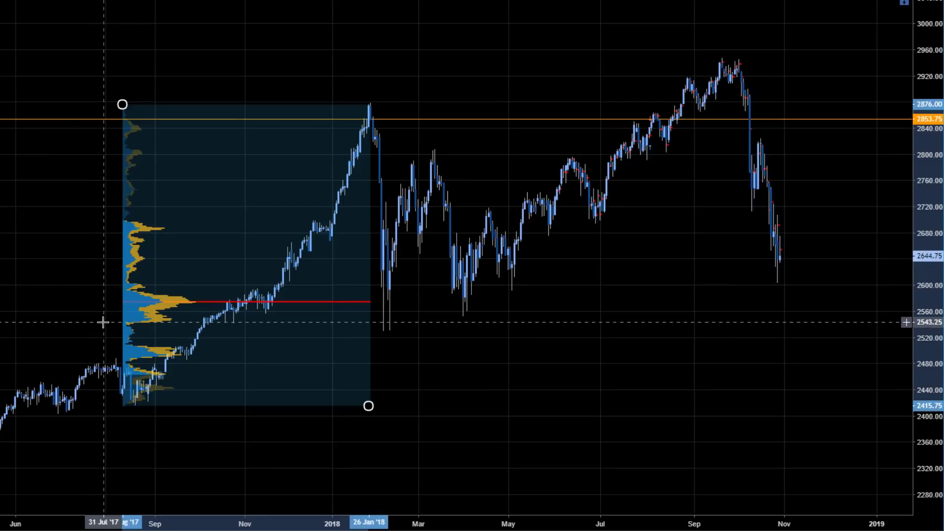
{"action": "key", "text": "alt+h"}
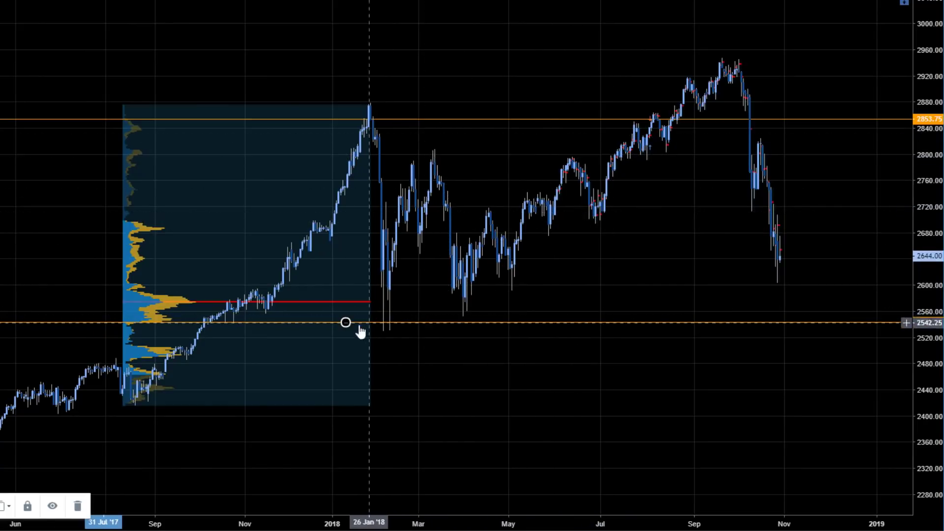
{"action": "left_click", "coordinate": [147, 307]}
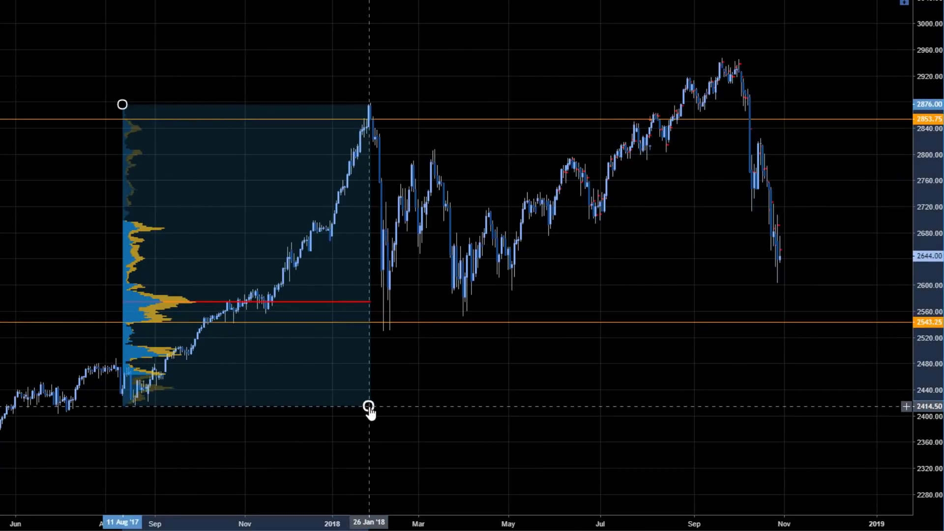
{"action": "left_click_drag", "start_coordinate": [369, 407], "coordinate": [369, 407]}
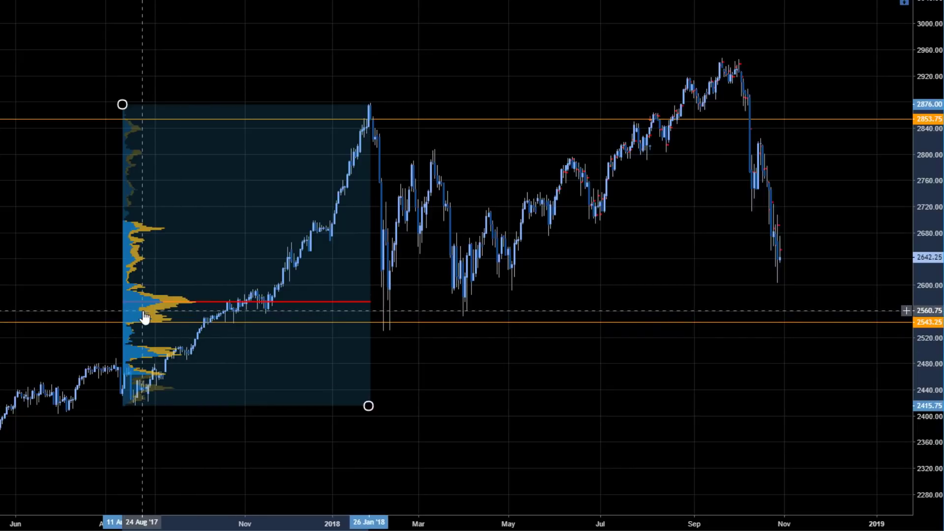
- Delete the volume profile, then zoom and pan into recent months between the 2853.75 and 2543.25 levels
{"action": "key", "text": "Delete"}
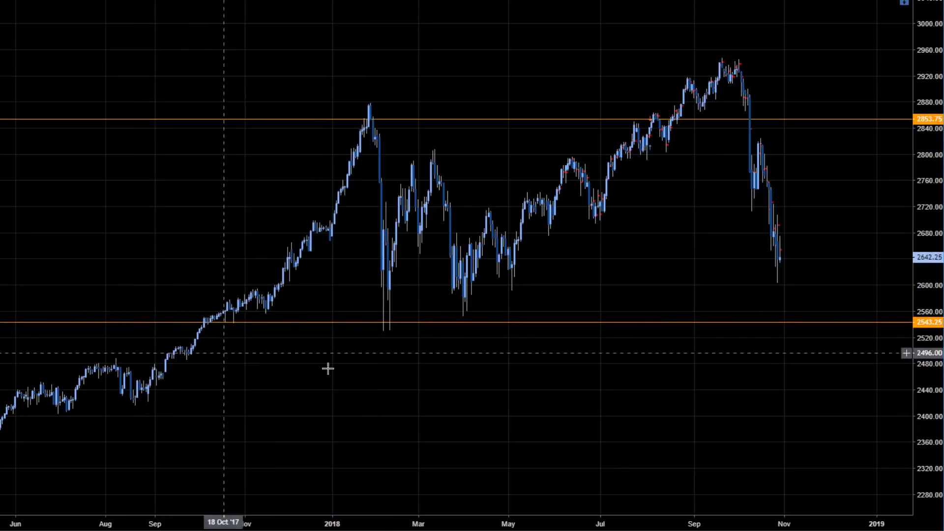
{"action": "scroll", "coordinate": [583, 390], "scroll_direction": "right", "scroll_amount": 3}
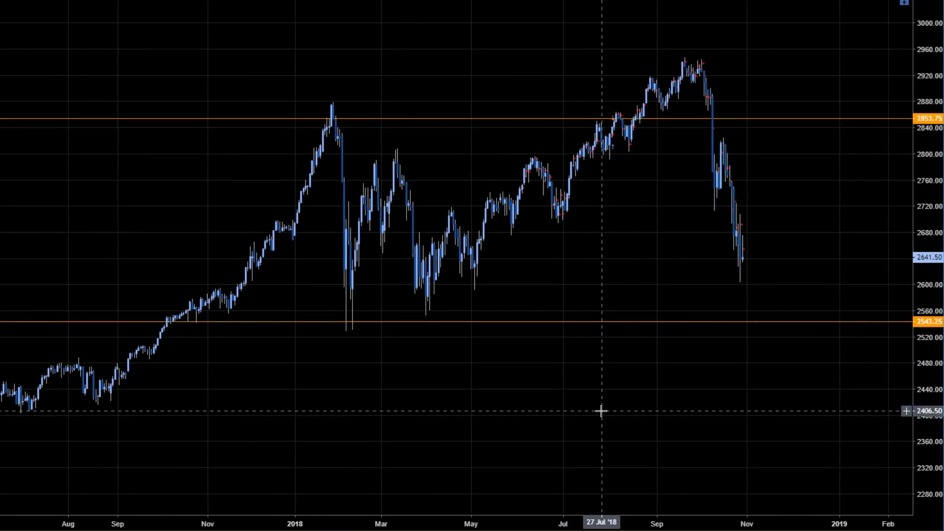
{"action": "scroll", "coordinate": [677, 441], "scroll_direction": "up", "scroll_amount": 5}
{"action": "left_click_drag", "start_coordinate": [503, 436], "coordinate": [694, 434]}
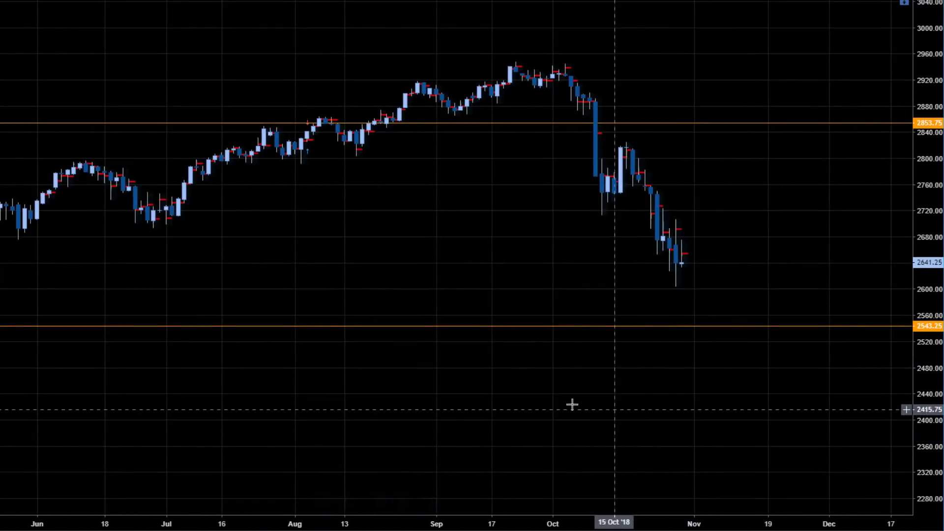
{"action": "scroll", "coordinate": [928, 219], "scroll_direction": "up", "scroll_amount": 5}
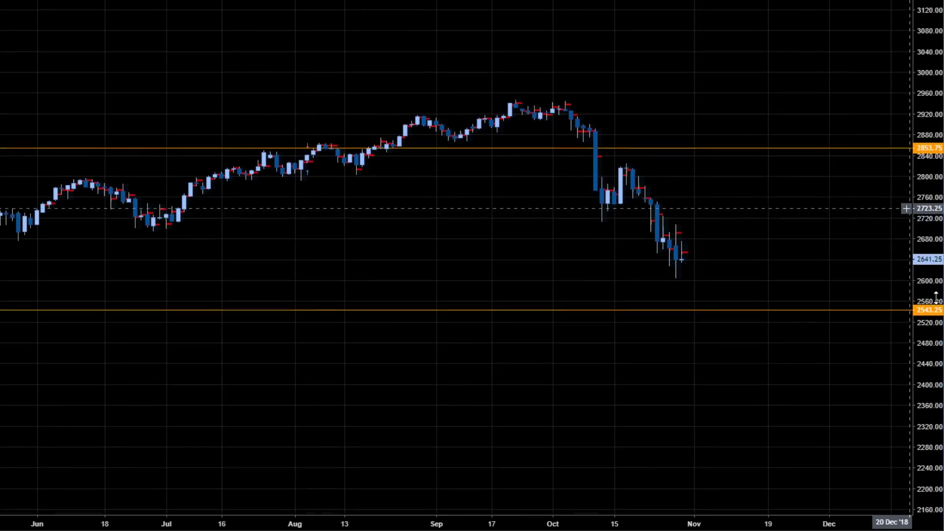
{"action": "left_click_drag", "start_coordinate": [715, 163], "coordinate": [718, 263]}
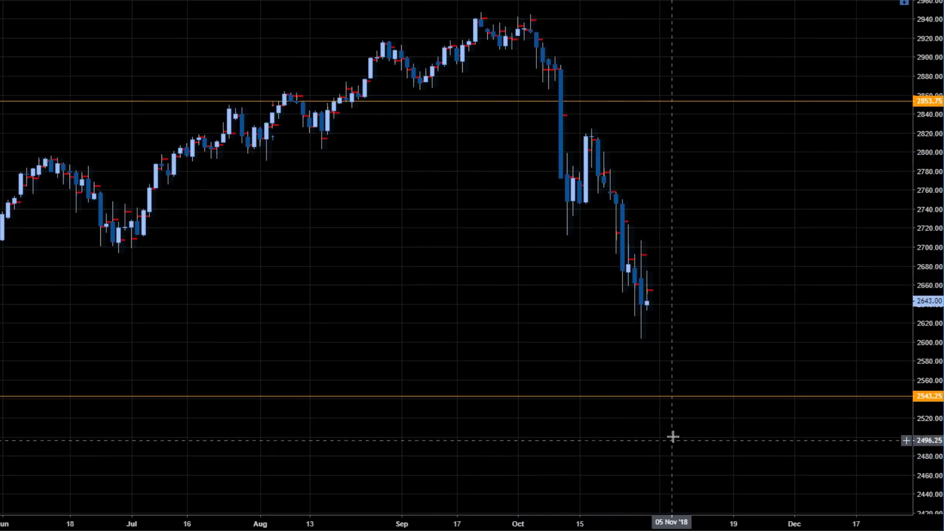
{"action": "scroll", "coordinate": [672, 435], "scroll_direction": "down", "scroll_amount": 2}
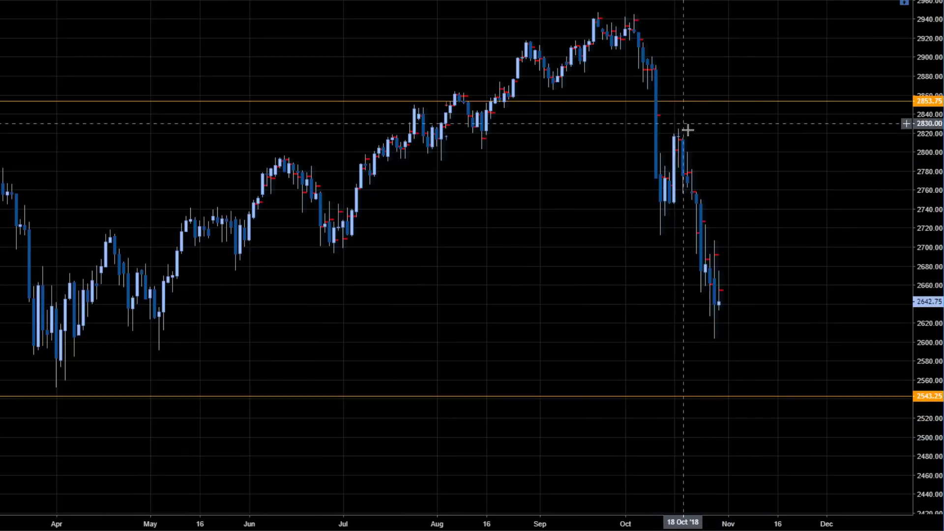
{"action": "scroll", "coordinate": [743, 329], "scroll_direction": "down", "scroll_amount": 4}
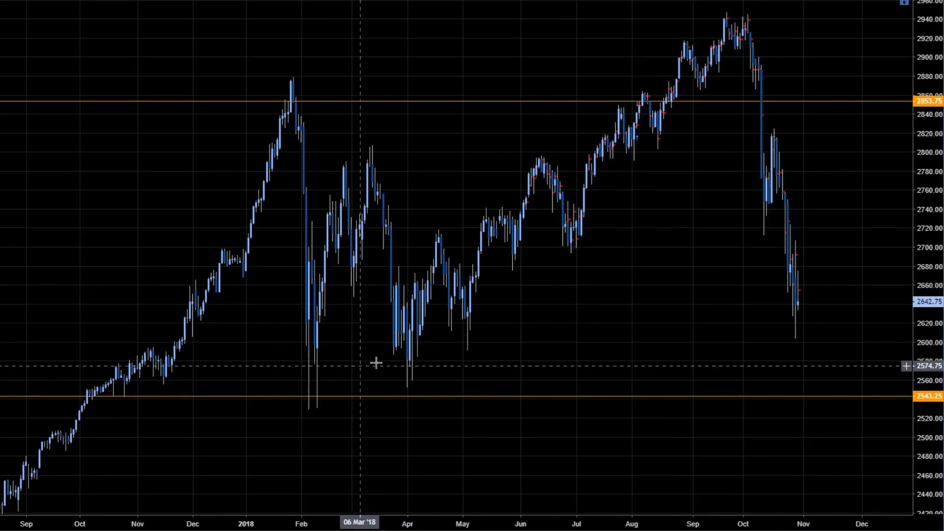
{"action": "scroll", "coordinate": [357, 375], "scroll_direction": "down", "scroll_amount": 3}
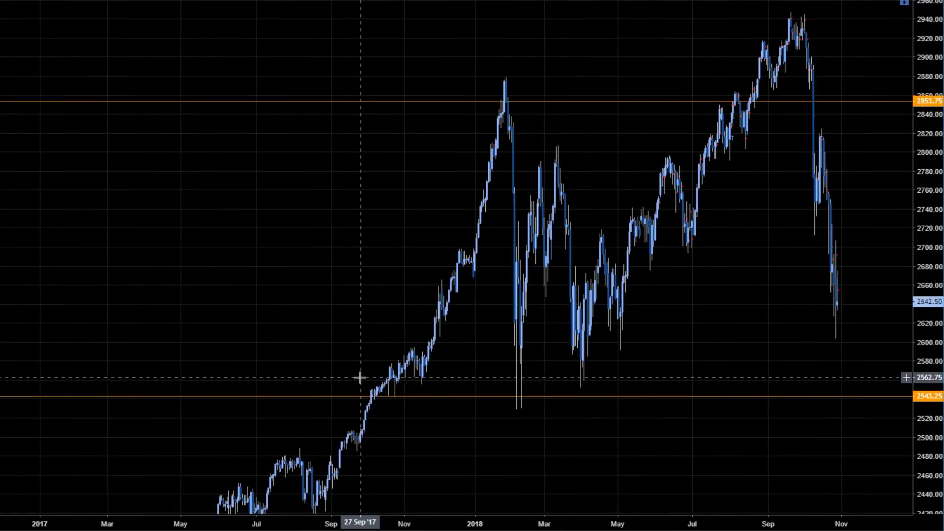
{"action": "left_click_drag", "start_coordinate": [930, 162], "coordinate": [929, 316]}
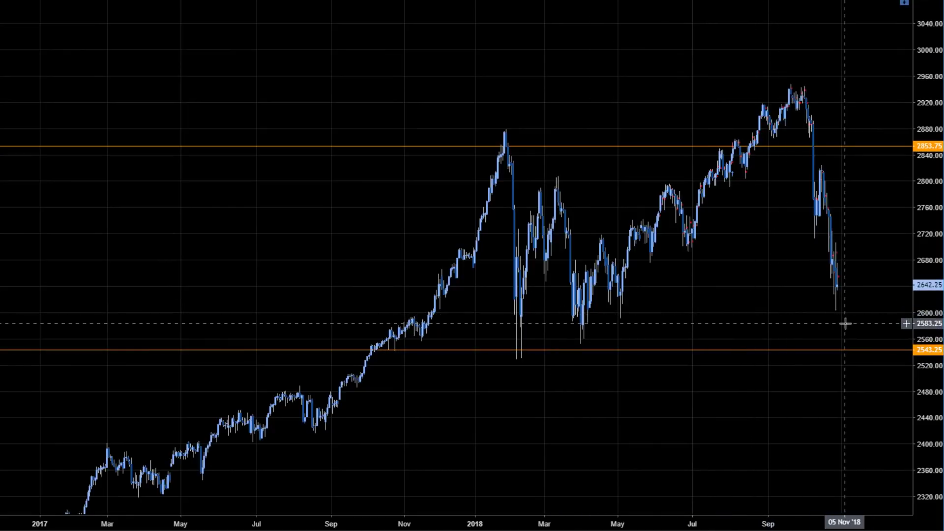
{"action": "left_click_drag", "start_coordinate": [804, 282], "coordinate": [645, 280]}
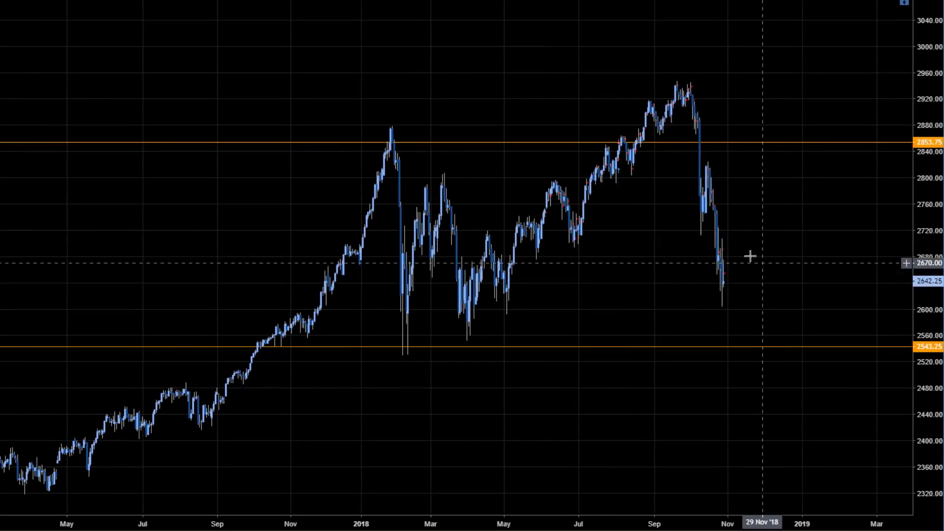
{"action": "scroll", "coordinate": [725, 266], "scroll_direction": "up", "scroll_amount": 3}
{"action": "scroll", "coordinate": [723, 273], "scroll_direction": "down", "scroll_amount": 2}
{"action": "scroll", "coordinate": [790, 287], "scroll_direction": "up", "scroll_amount": 4}
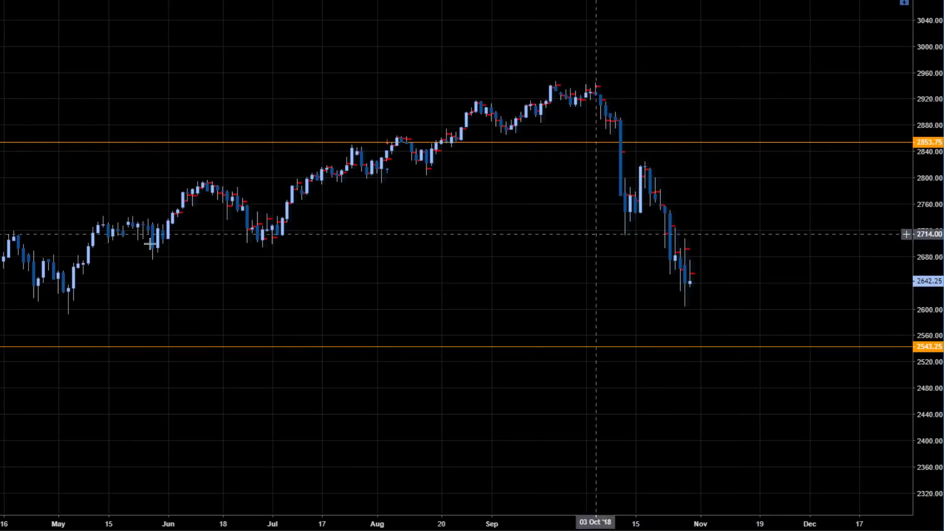